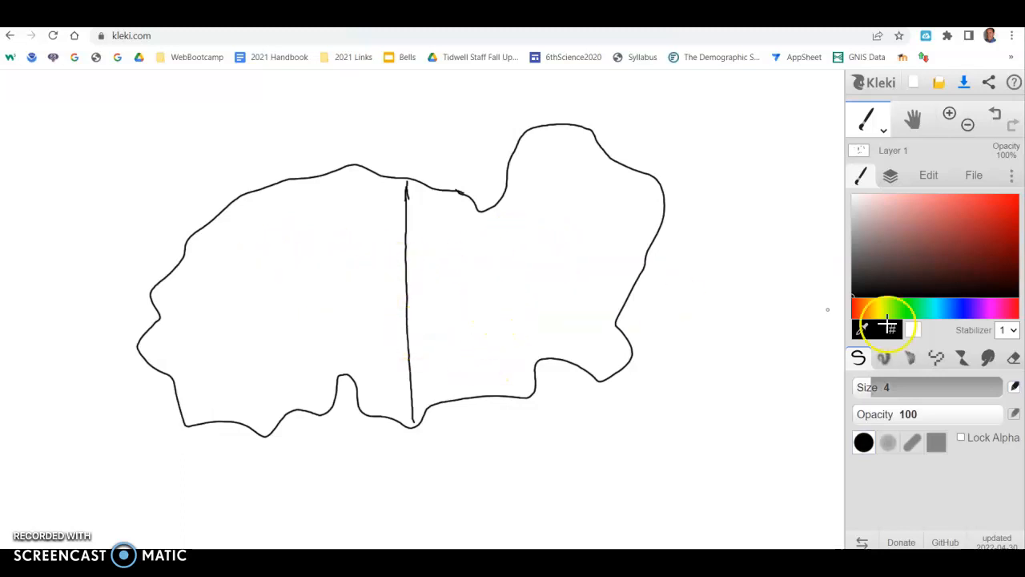
Add the text label "West Gnarlia" at size 40 inside the western region of the map.
click(885, 136)
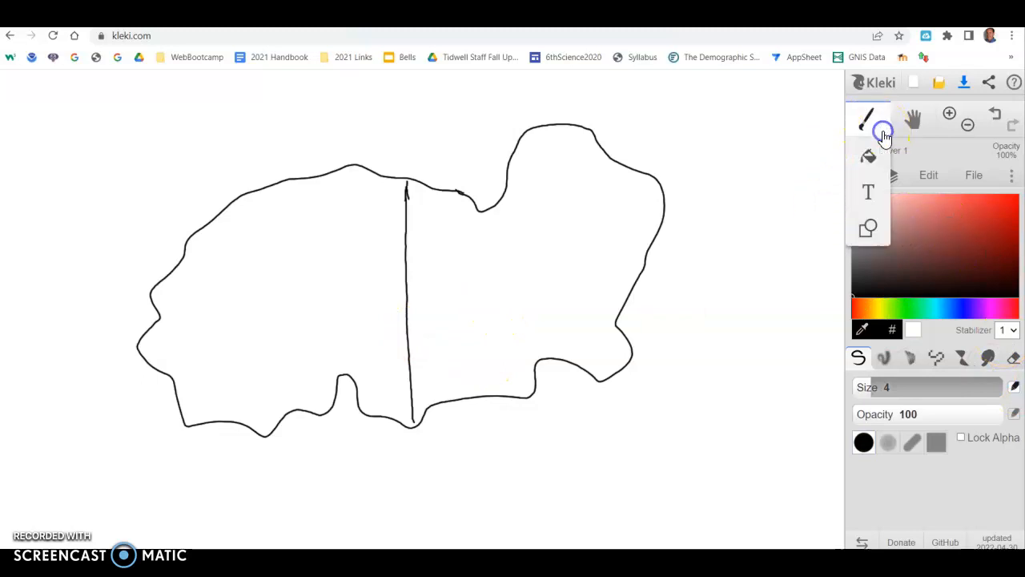
click(873, 194)
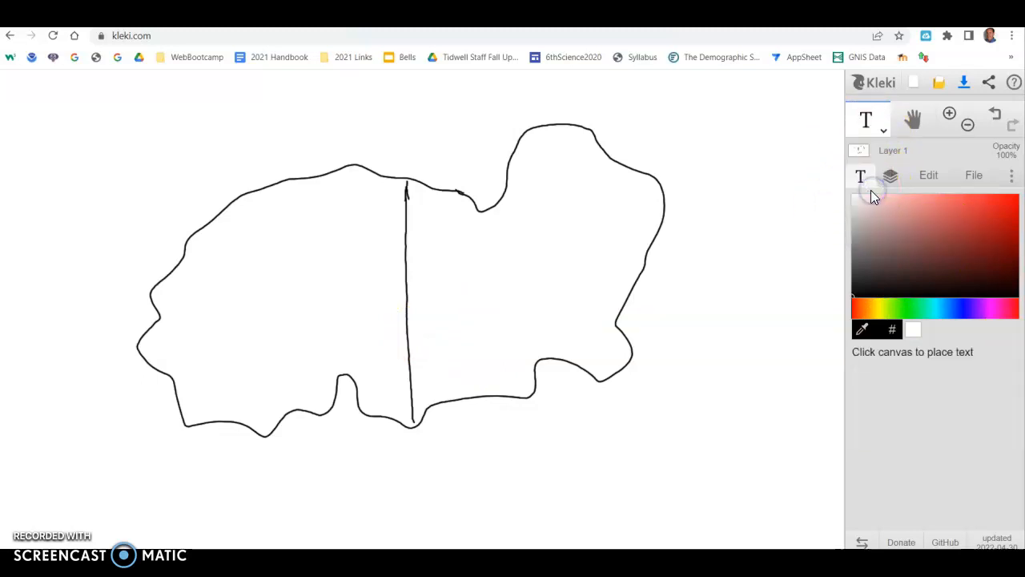
click(215, 288)
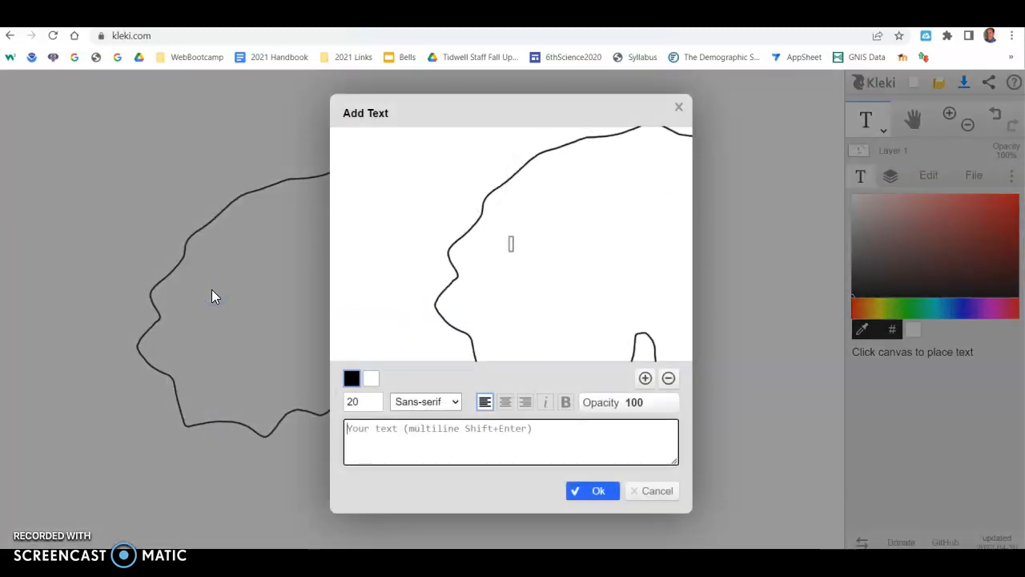
text(West )
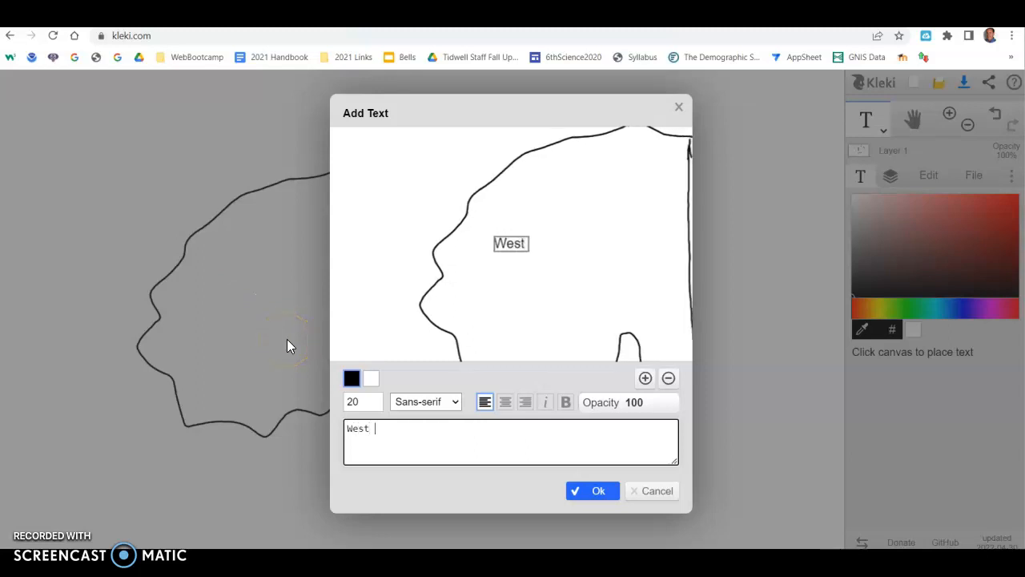
text(Gnarlia)
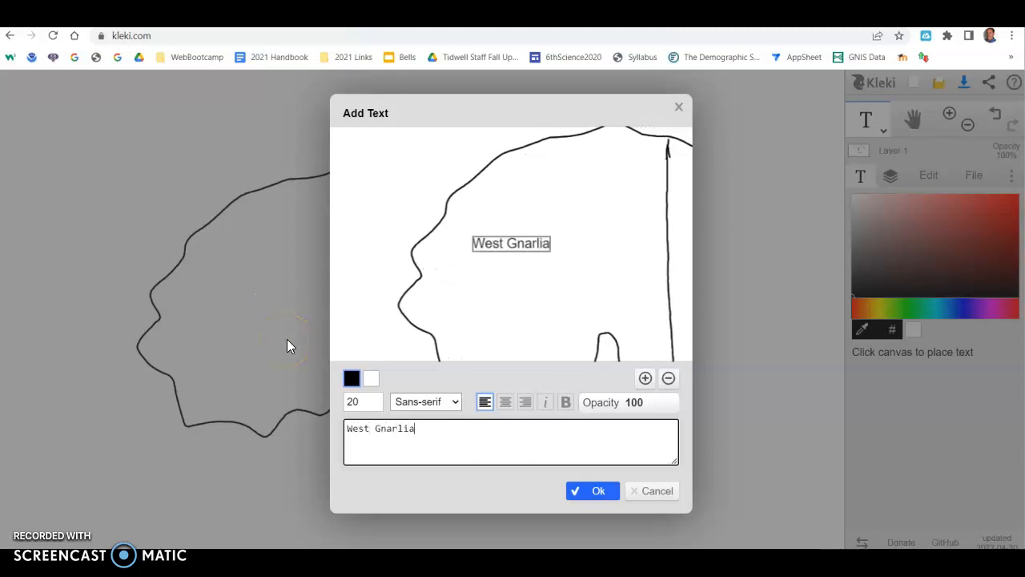
click(350, 399)
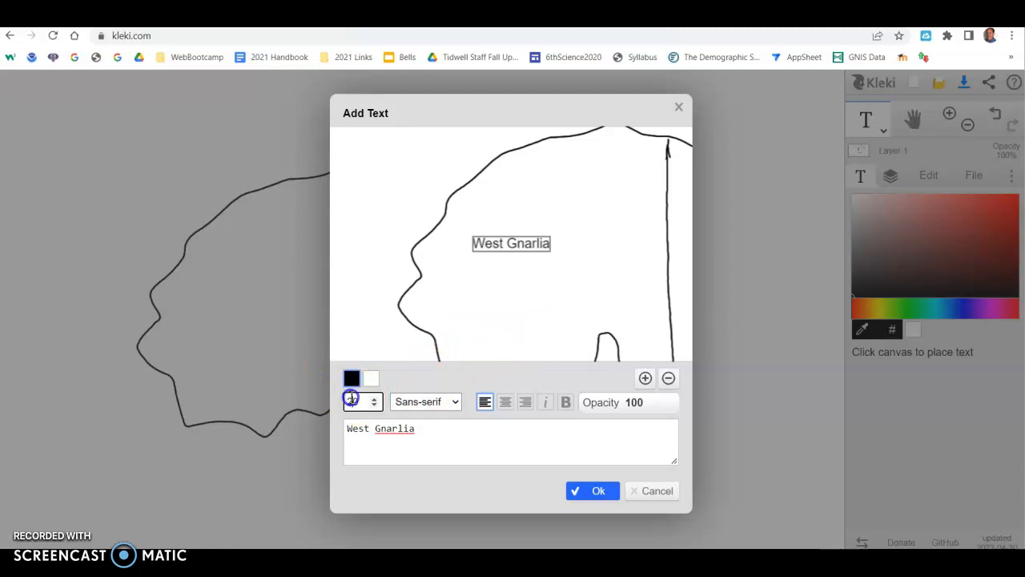
drag(358, 403, 343, 407)
text(40)
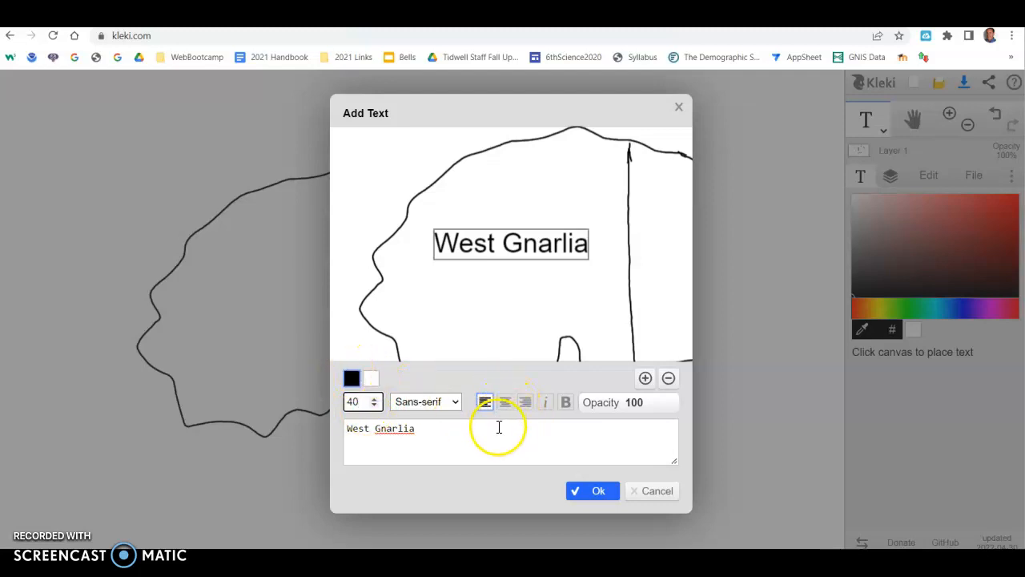
click(595, 493)
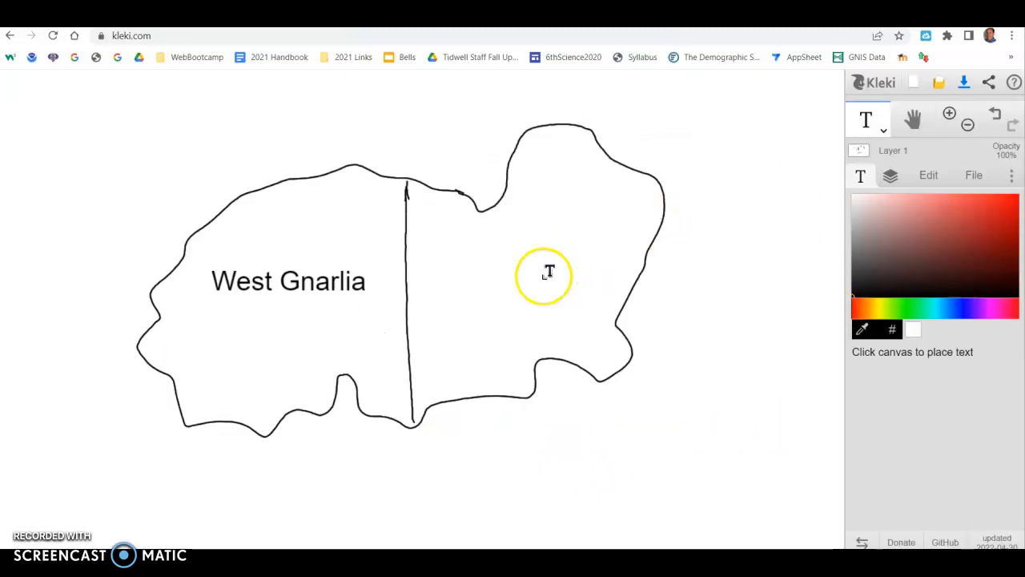
Add the text label "East Gnarlia" at size 40 inside the eastern region of the map.
click(457, 286)
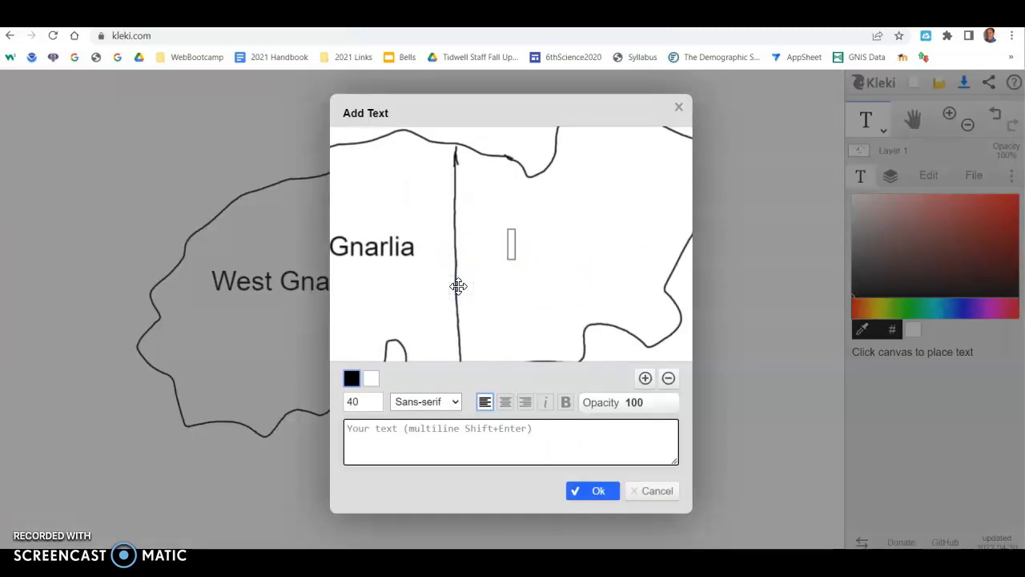
text(East Gnarlia)
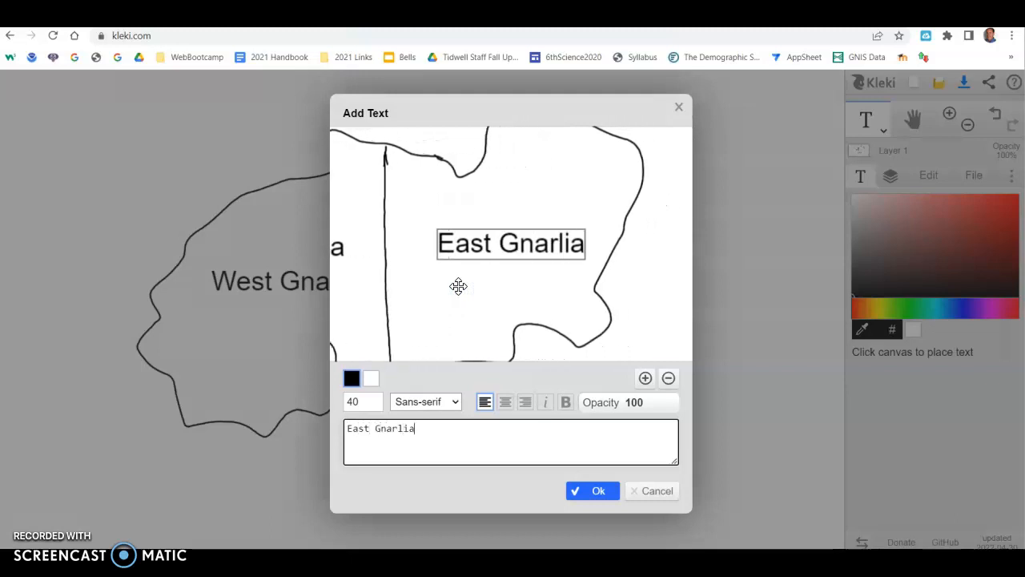
click(599, 490)
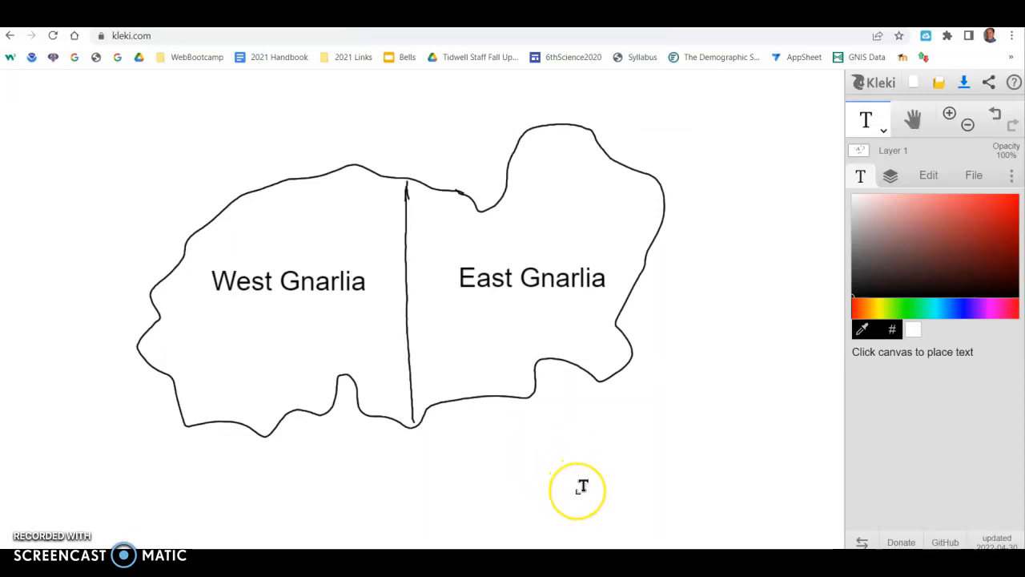
click(582, 487)
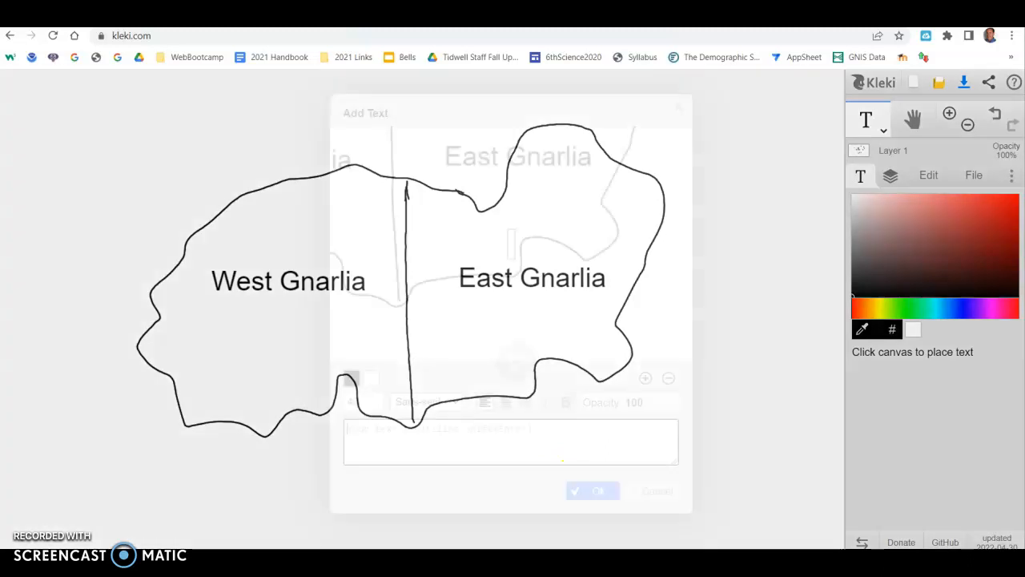
key(Escape)
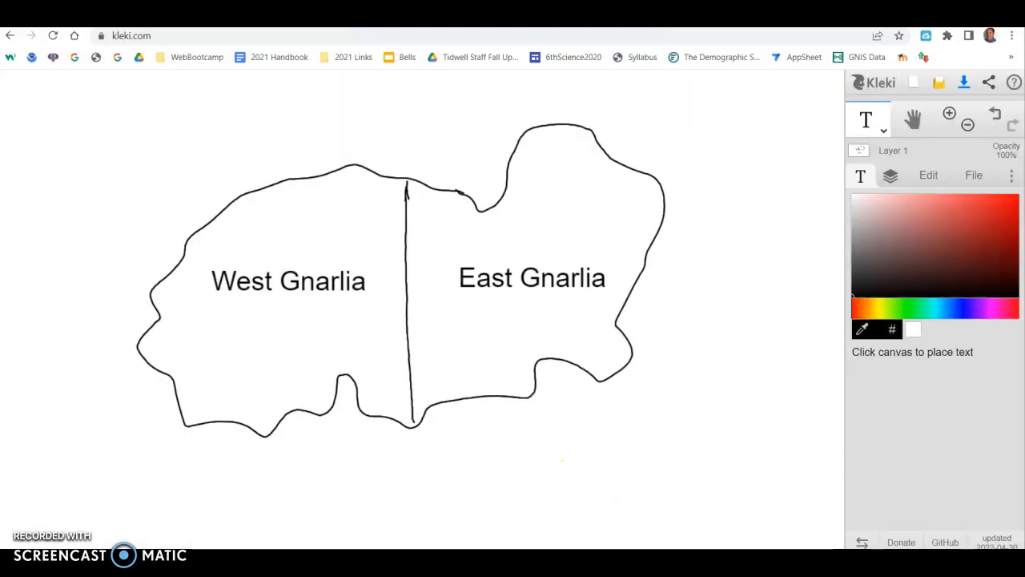
Draw black mountain peaks with the brush along East Gnarlia's western border and along West Gnarlia's western and northern edges.
click(886, 135)
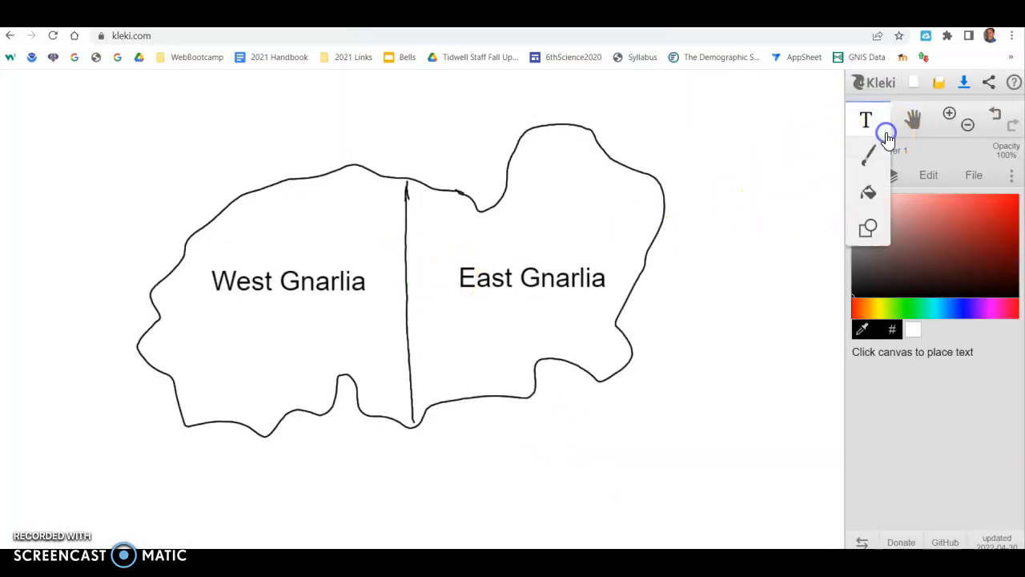
click(866, 159)
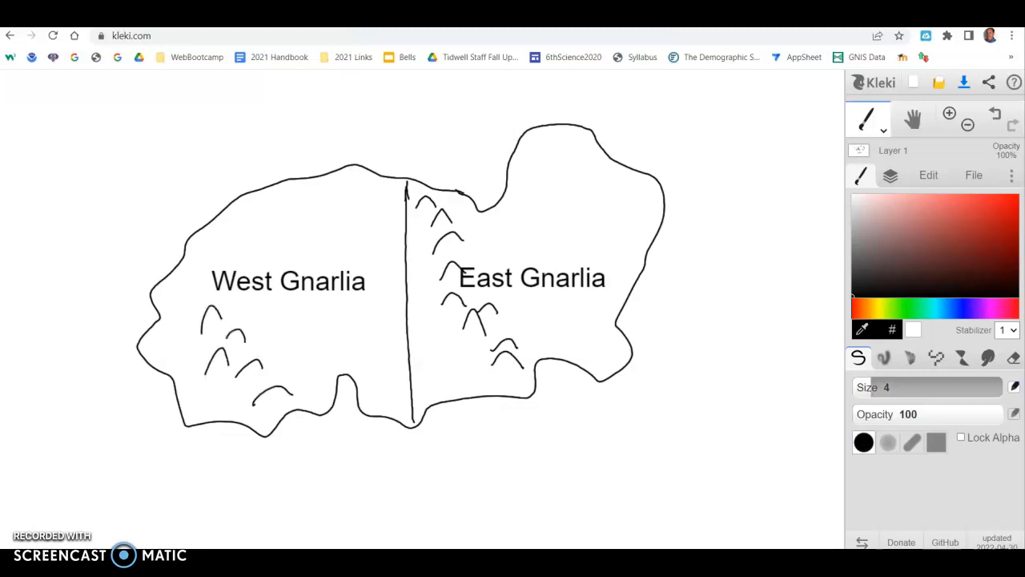
drag(183, 280, 201, 262)
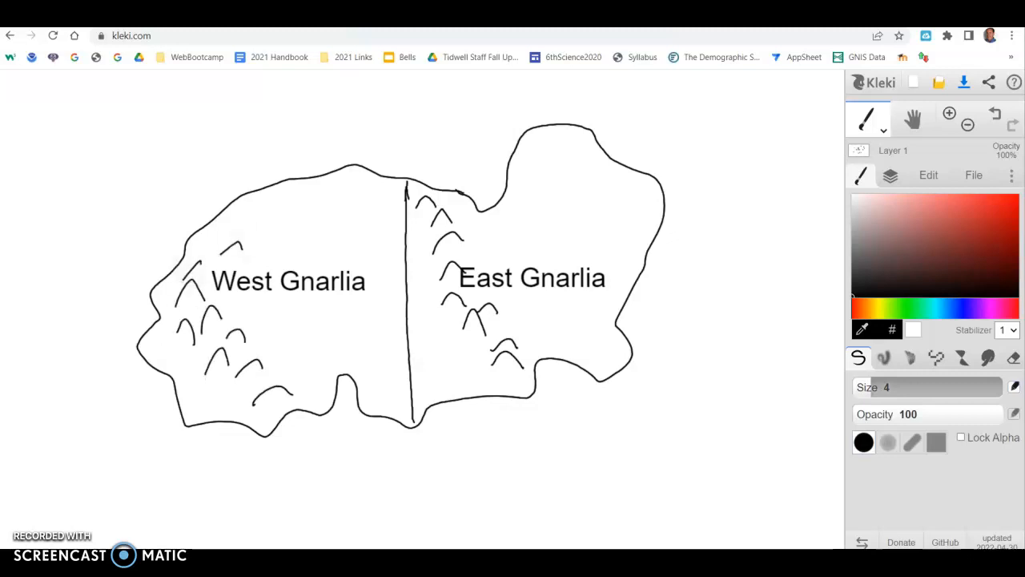
drag(339, 202, 321, 201)
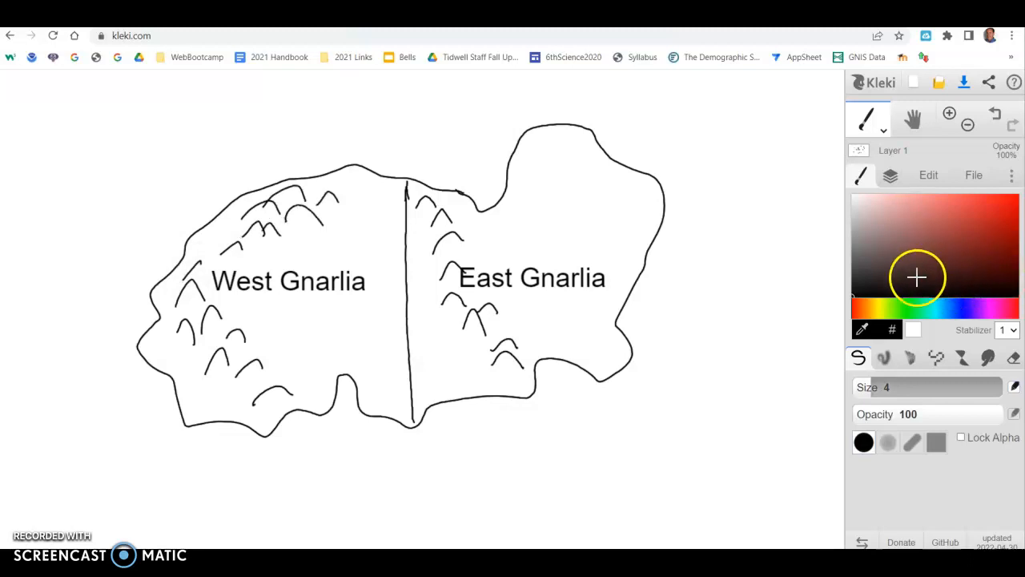
Draw a bright blue river from East Gnarlia's southern inlet northward, with a branch running west to the mountains.
click(961, 311)
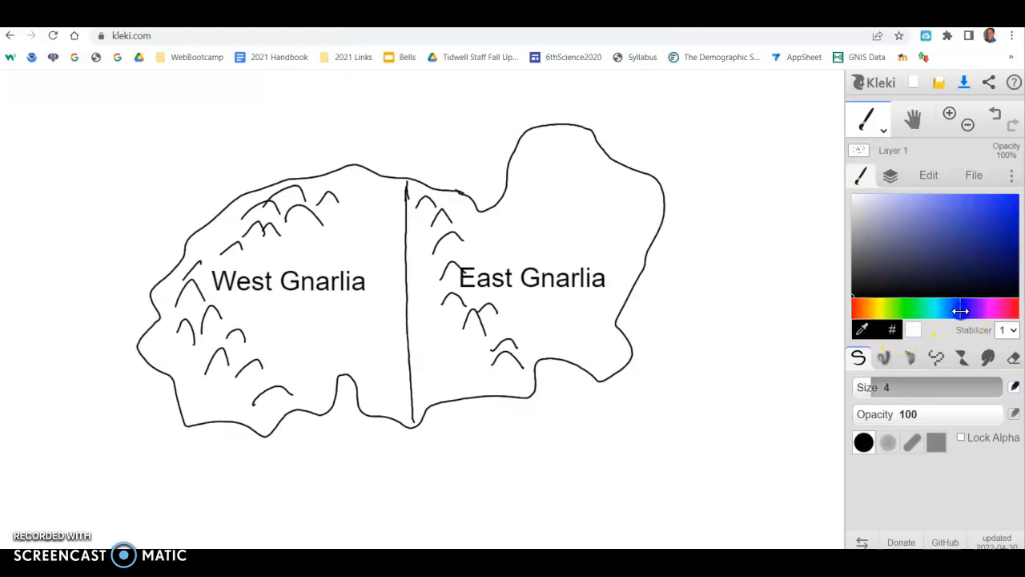
click(889, 329)
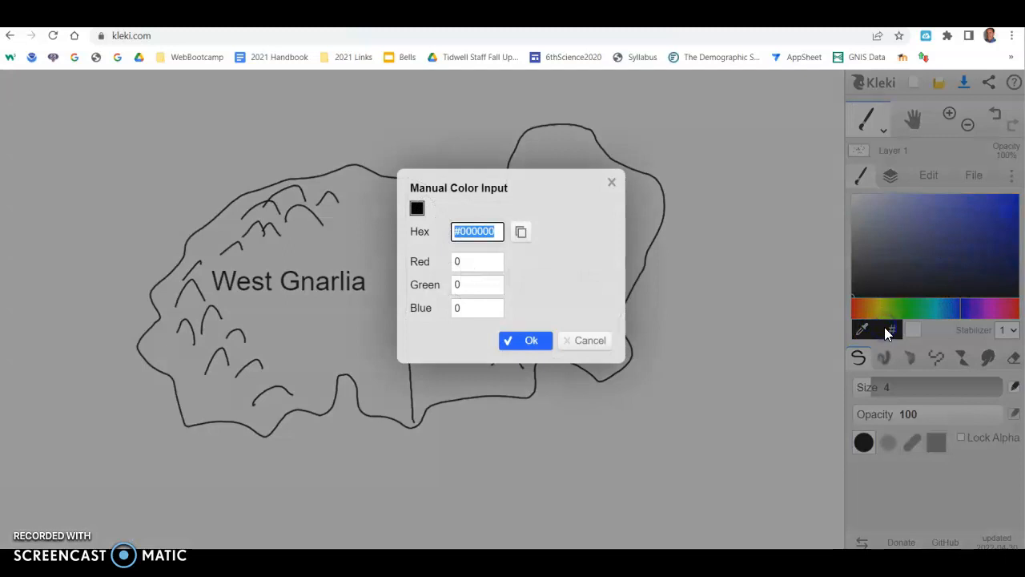
click(916, 268)
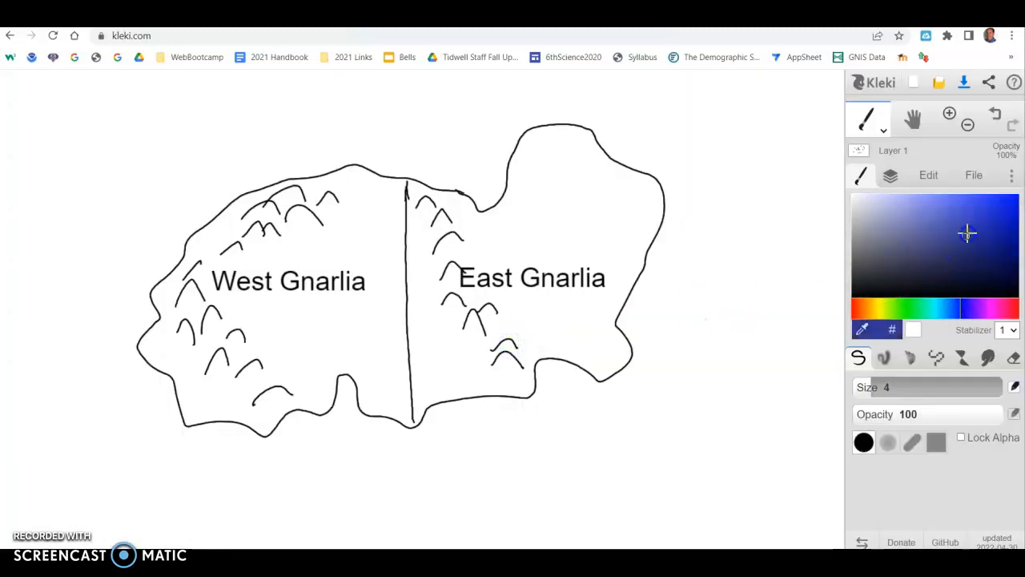
mouse_move(1002, 204)
mouse_down()
mouse_move(983, 216)
mouse_move(1007, 208)
mouse_up()
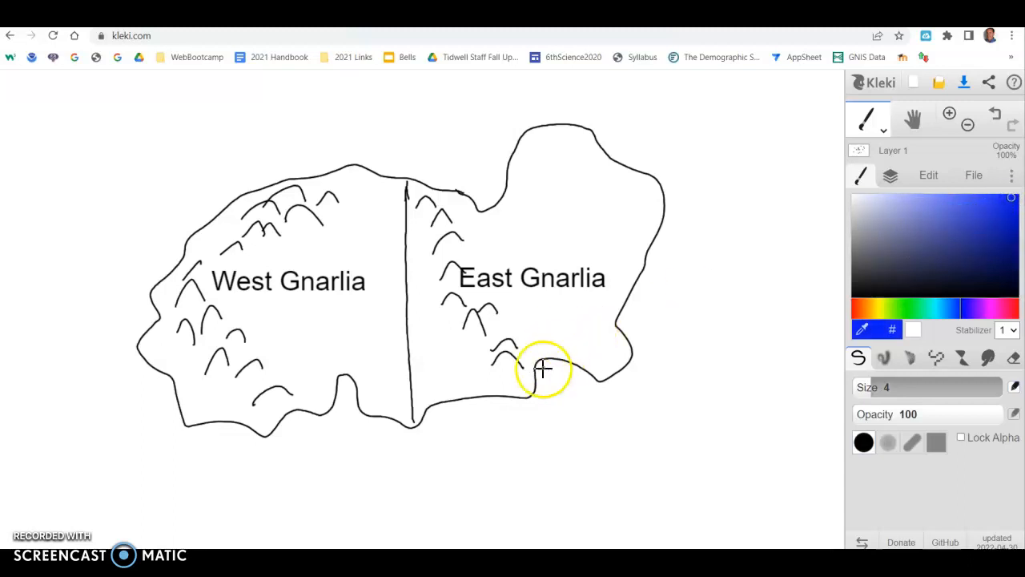
mouse_move(542, 360)
mouse_down()
mouse_move(542, 270)
mouse_move(529, 216)
mouse_up()
mouse_move(526, 257)
mouse_down()
mouse_move(488, 248)
mouse_move(464, 256)
mouse_up()
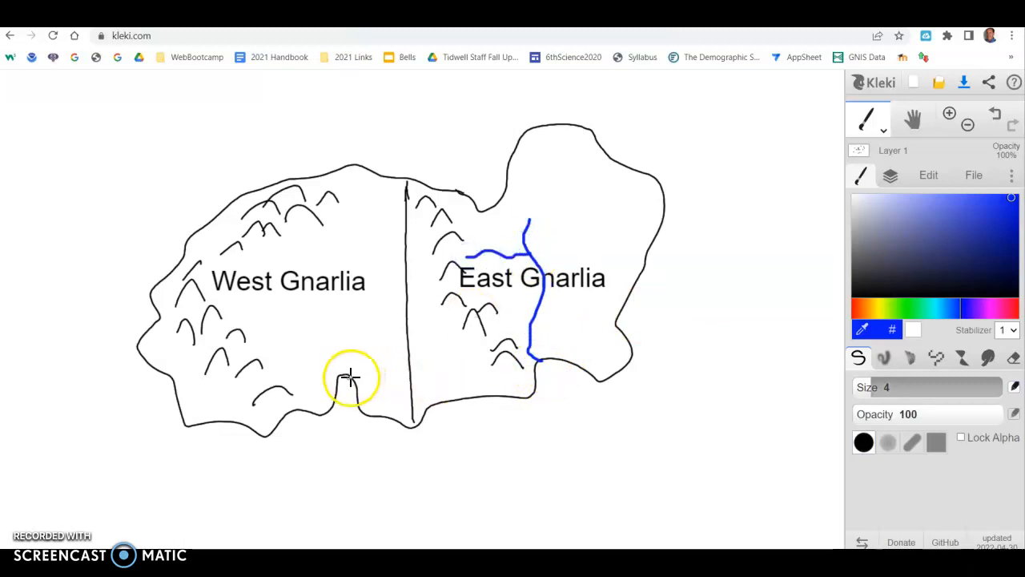
Draw a blue river from West Gnarlia's southern inlet, with branches to the western mountains and the dividing border.
mouse_move(344, 375)
mouse_down()
mouse_move(344, 331)
mouse_move(231, 311)
mouse_up()
click(327, 326)
mouse_move(332, 323)
mouse_down()
mouse_move(358, 327)
mouse_move(375, 267)
mouse_move(404, 237)
mouse_up()
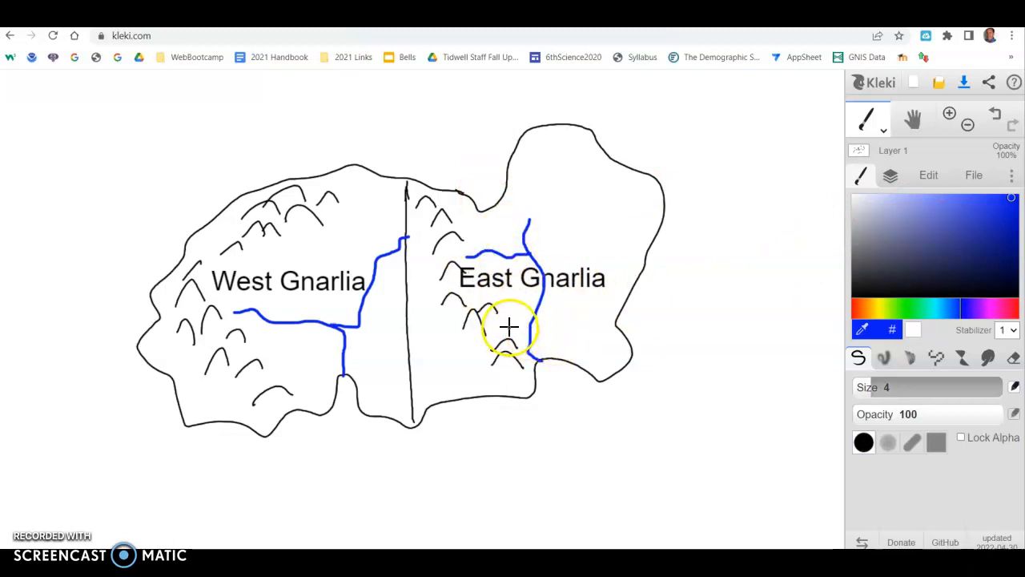
Place four blue filled-ellipse city dots: West Gnarlia's south coast and northern mountains, East Gnarlia's interior and northeast coast.
click(888, 134)
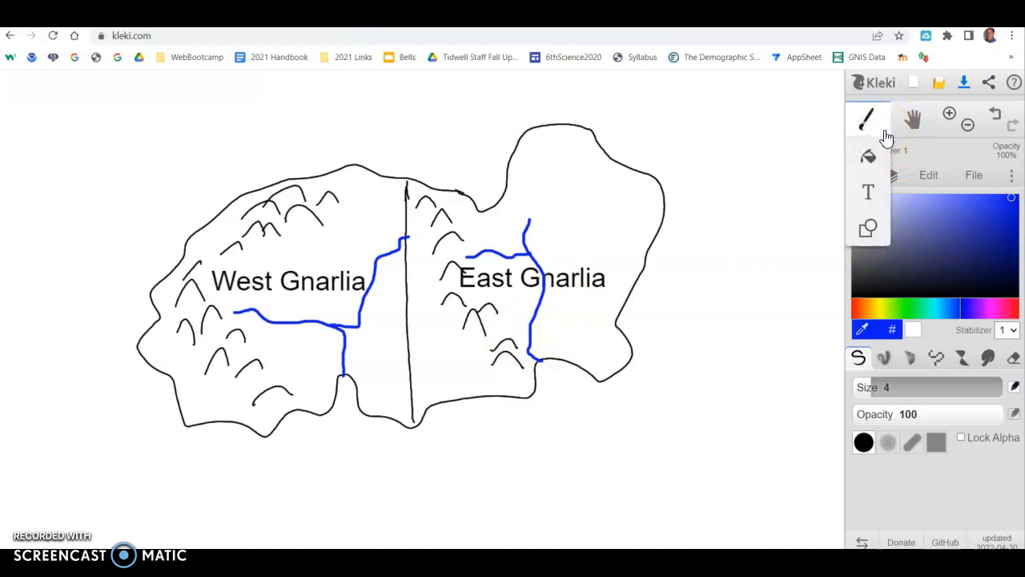
click(869, 232)
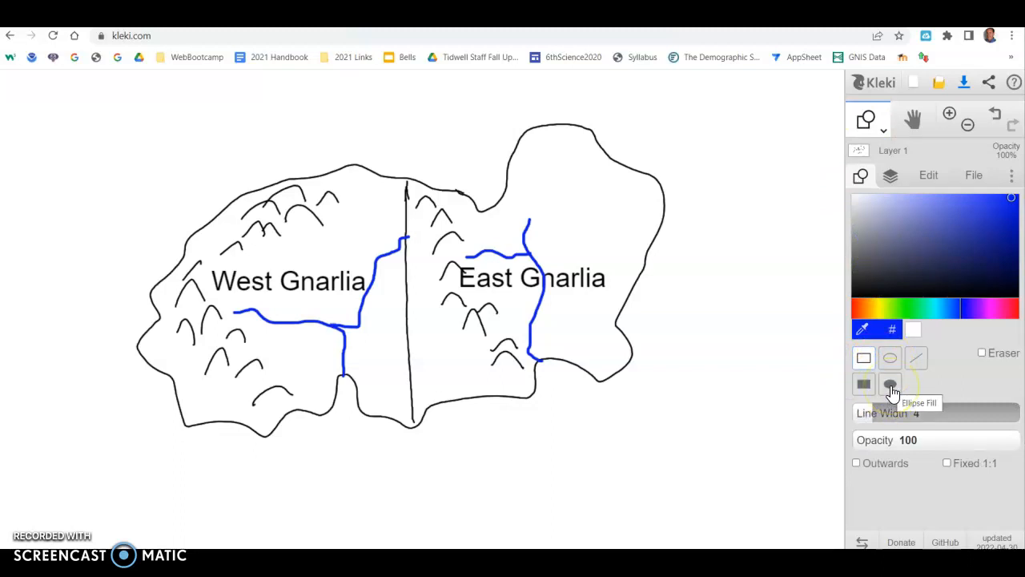
click(891, 386)
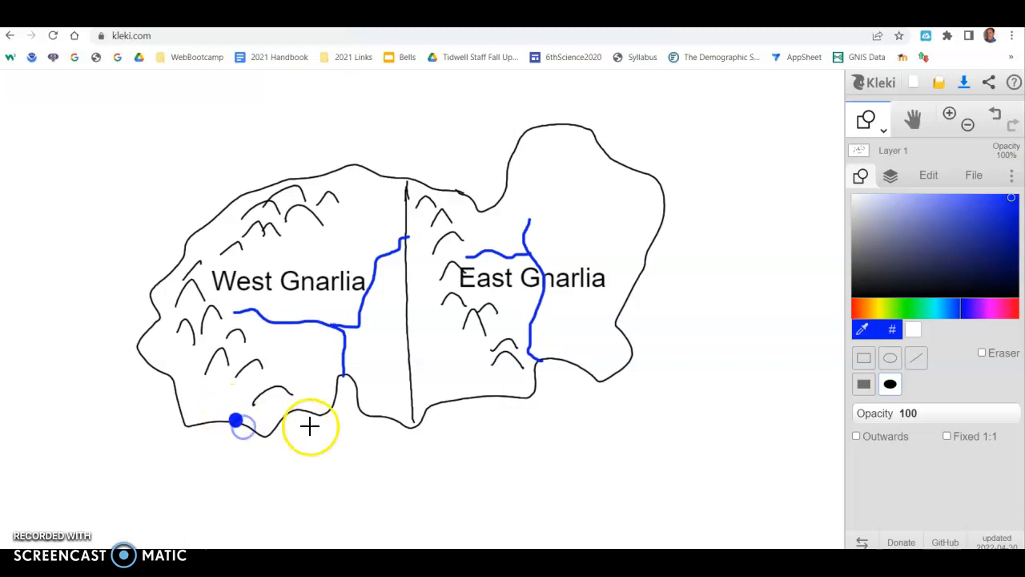
drag(547, 225, 557, 235)
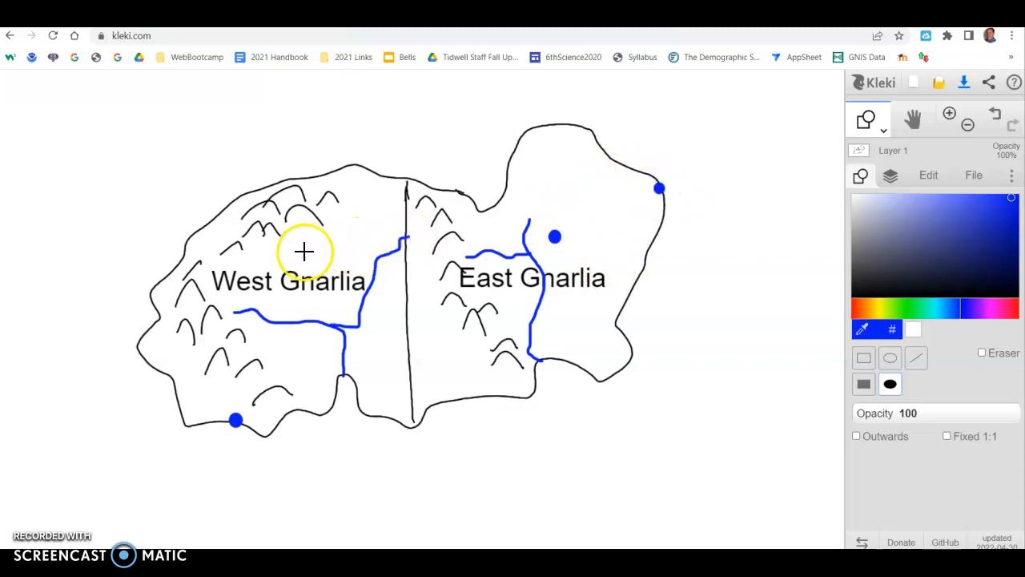
click(292, 233)
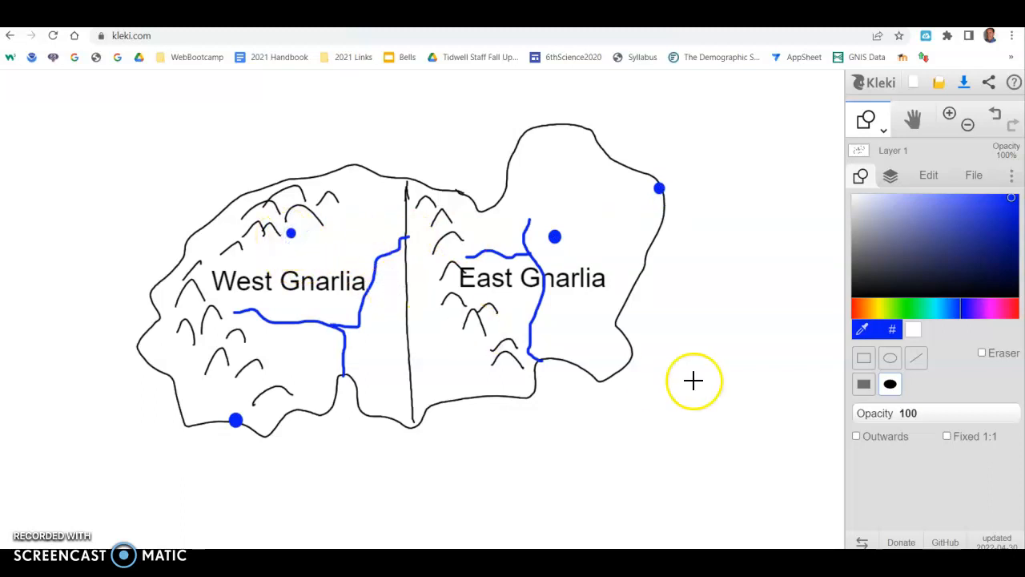
Start a text label reading "Mountain City" beside the city dot near West Gnarlia's northern mountains.
click(867, 125)
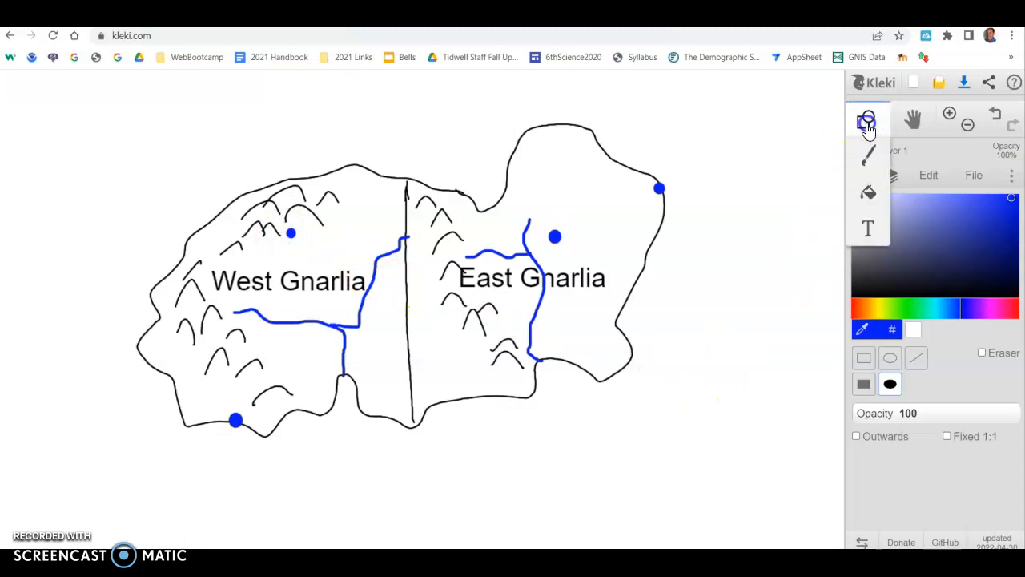
click(866, 231)
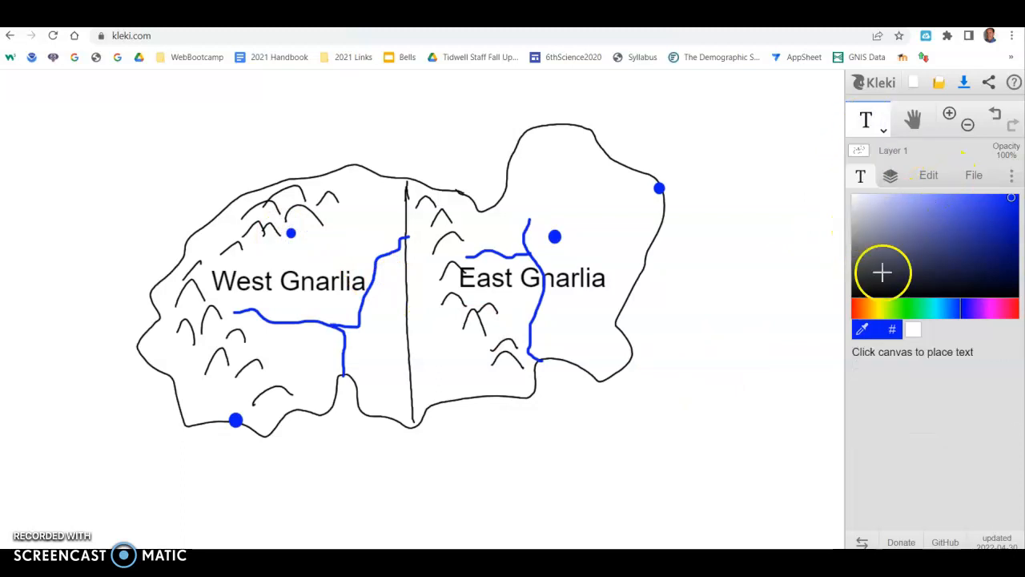
click(300, 229)
click(443, 451)
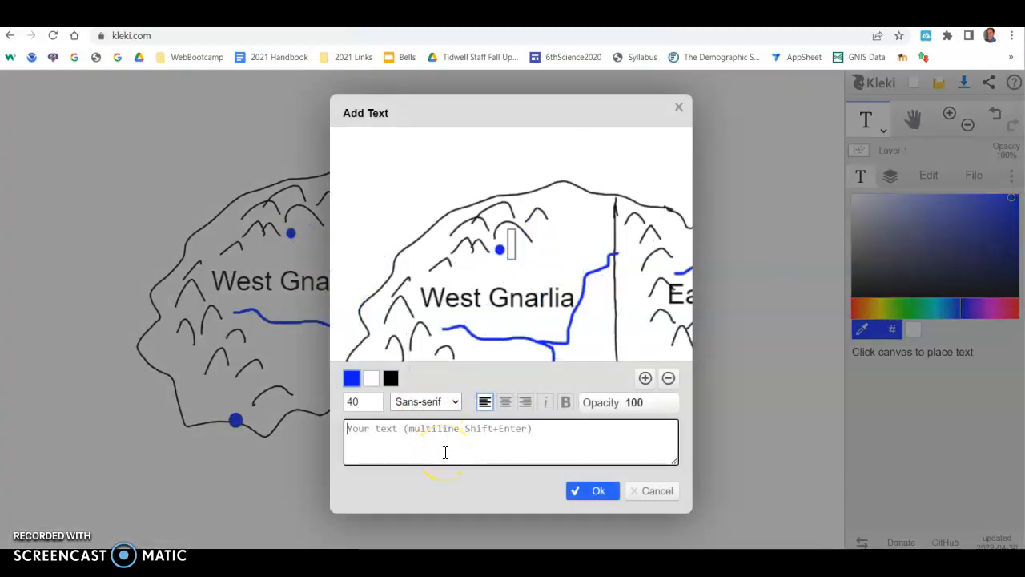
text(Mountain )
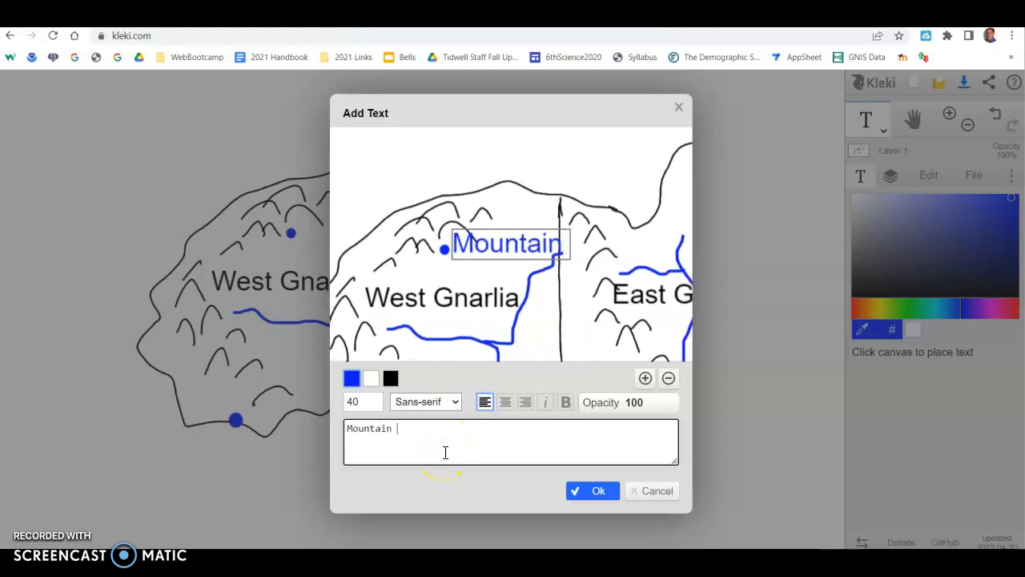
text(City)
click(462, 451)
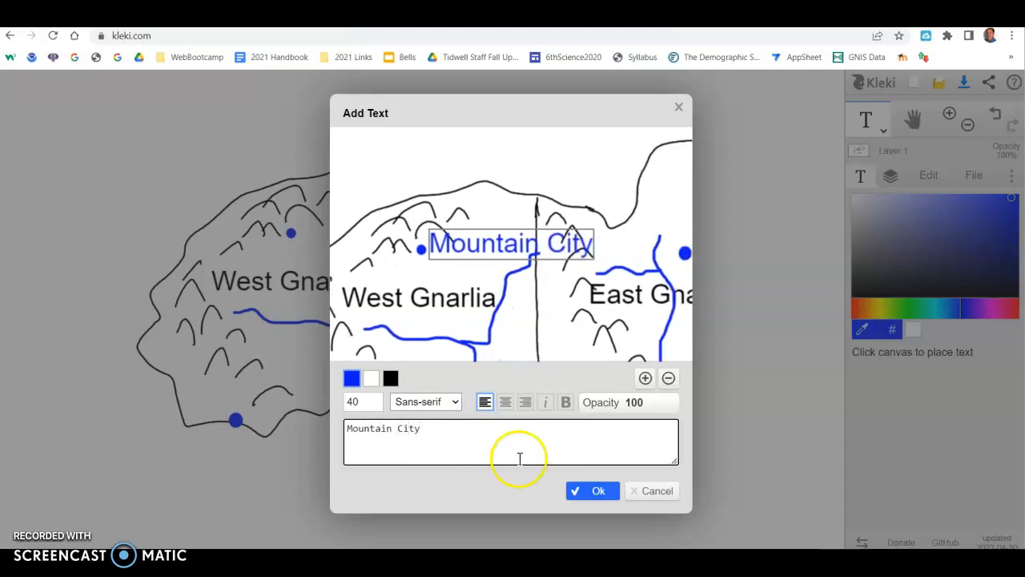
Make the "Mountain City" label black, reduce its font size well below the region labels, and place it on the map.
drag(452, 435, 343, 428)
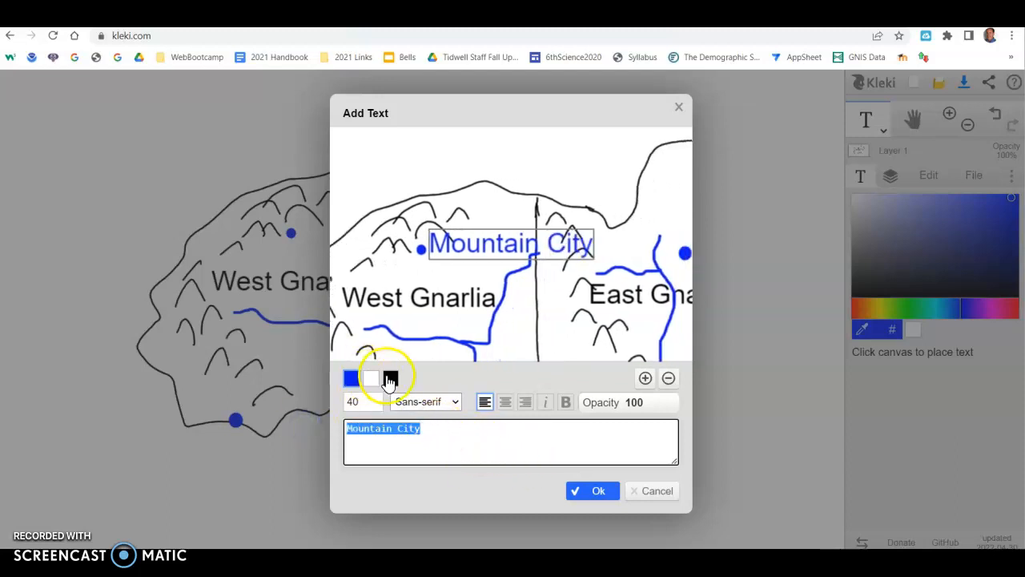
click(390, 380)
click(373, 405)
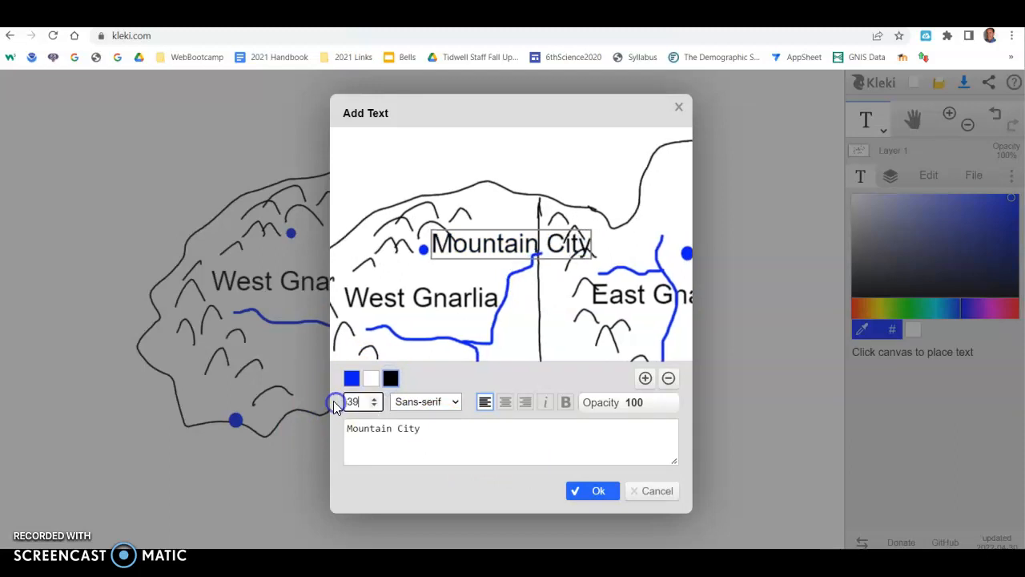
click(373, 405)
click(373, 405)
click(373, 405)
click(374, 405)
click(373, 405)
click(373, 405)
click(373, 405)
click(373, 405)
click(374, 406)
click(373, 405)
click(574, 491)
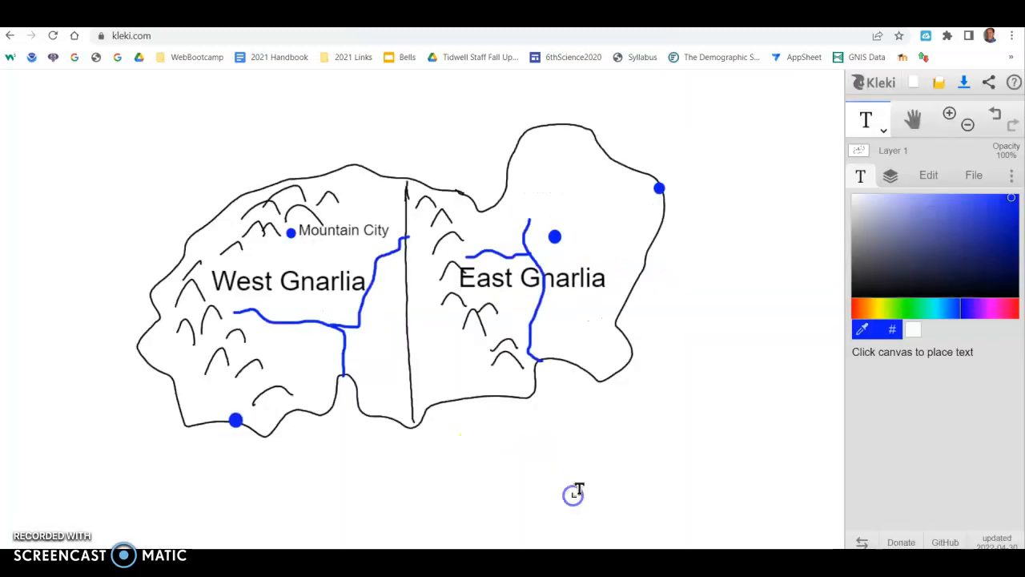